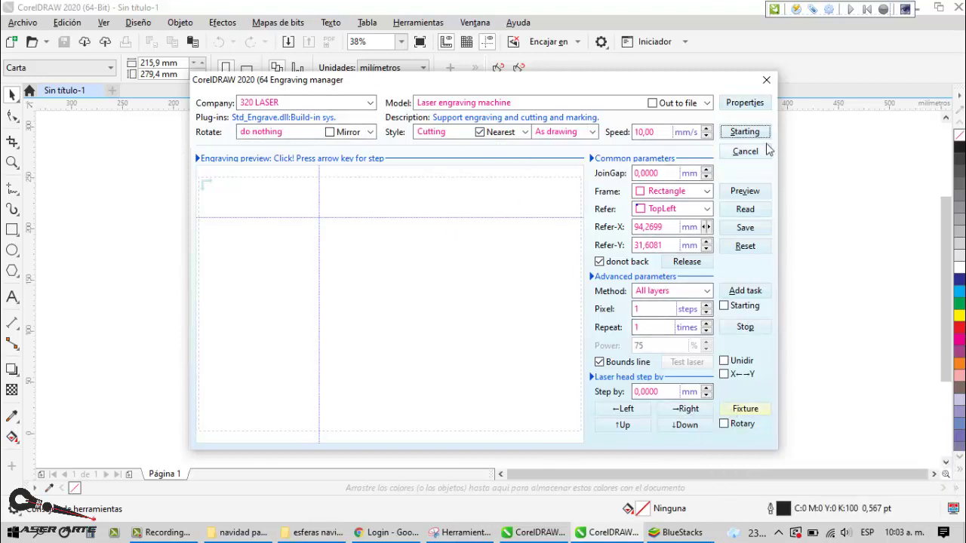
# Close the Engraving manager and examine the laser driver's Data setting and Engraving machine properties dialogs
pyautogui.click(766, 81)
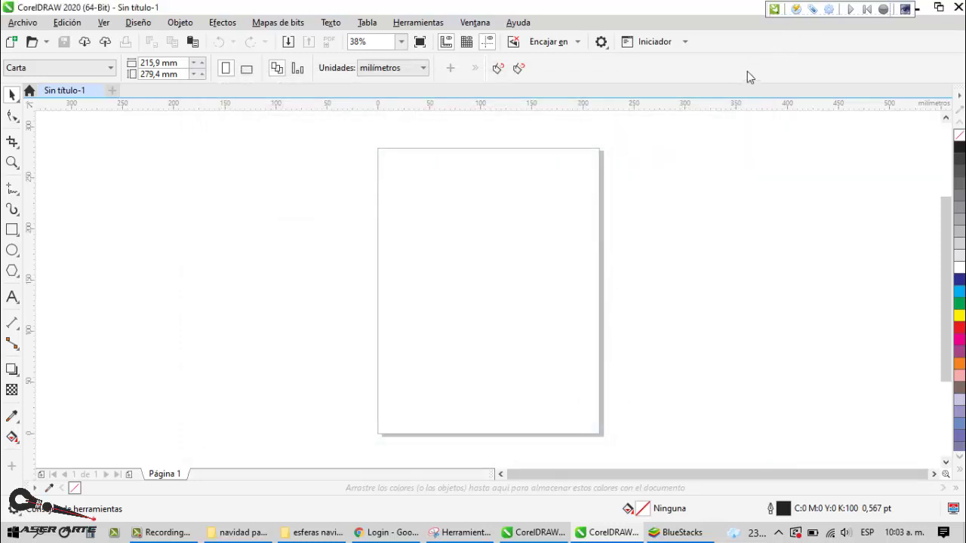
pyautogui.click(773, 10)
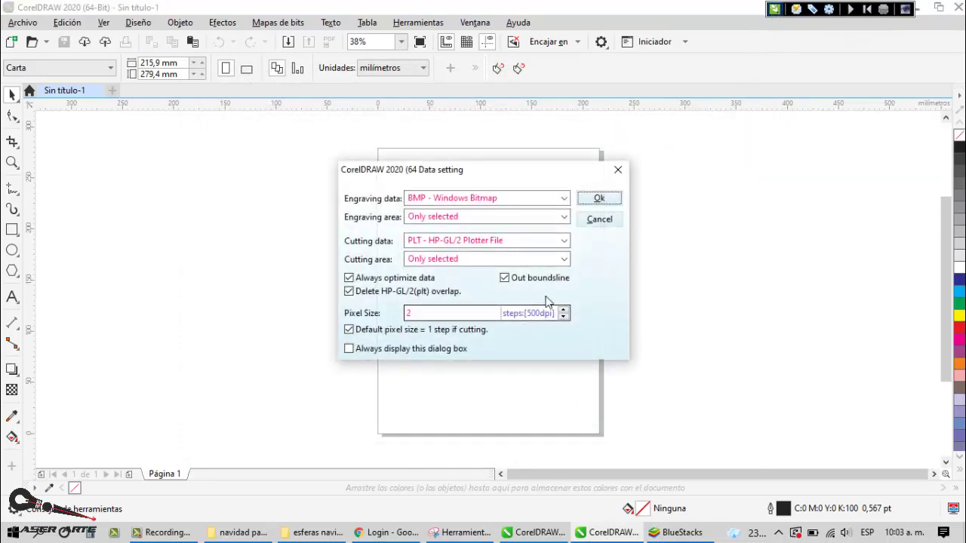
pyautogui.click(617, 169)
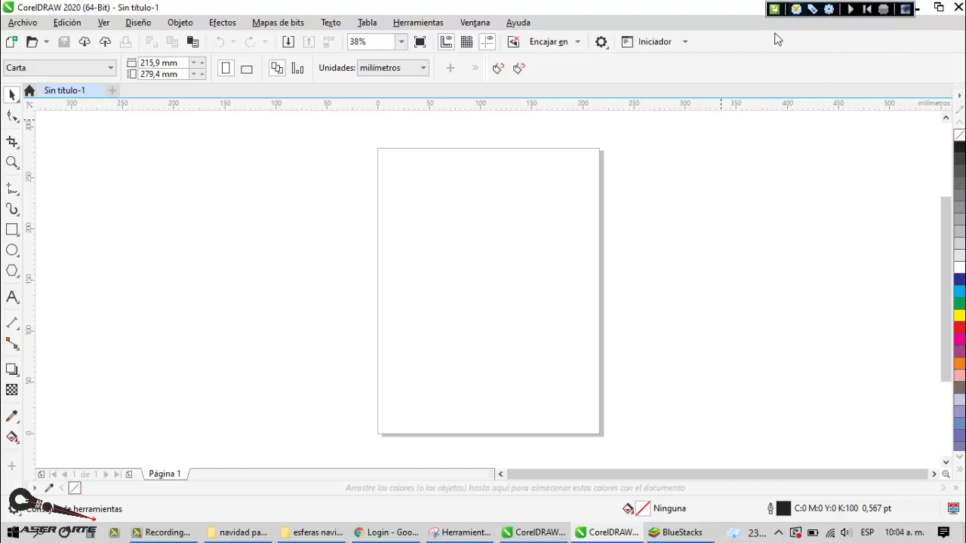
pyautogui.click(829, 10)
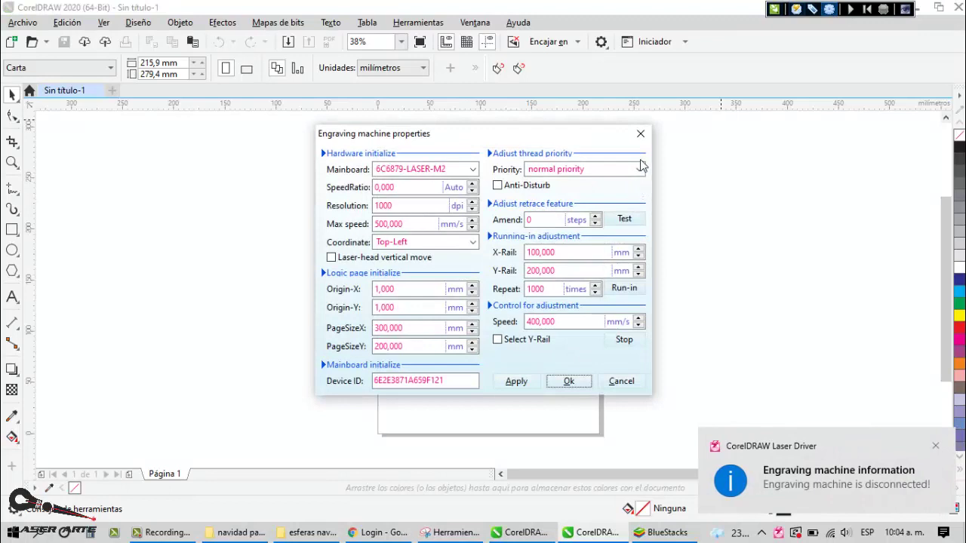
pyautogui.click(639, 134)
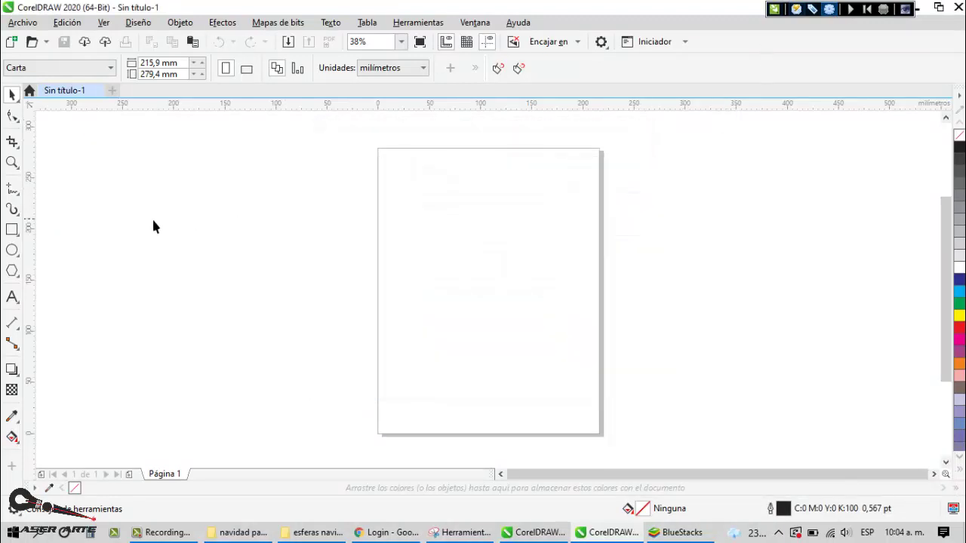
# Add the artistic text "laser arte" in the upper part of the page
pyautogui.click(12, 296)
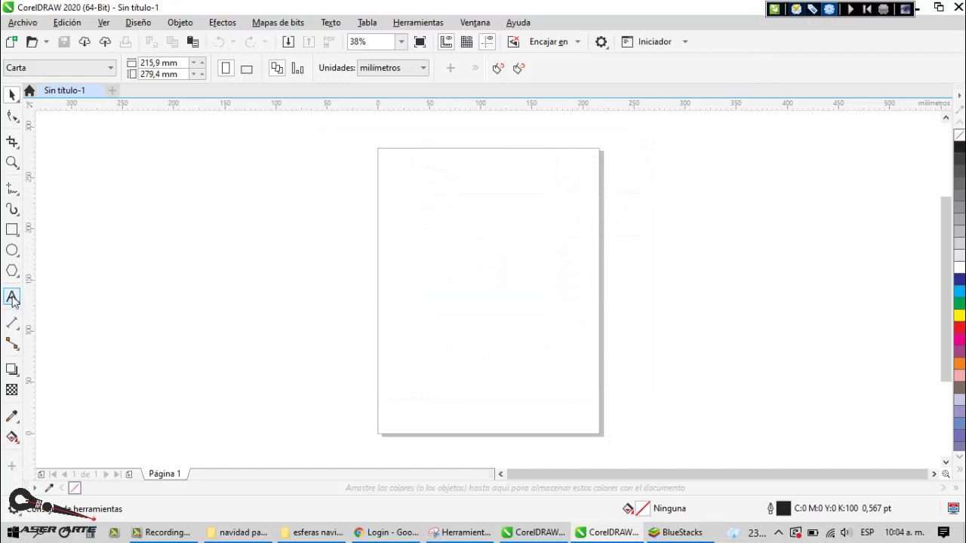
pyautogui.click(466, 202)
pyautogui.write('laser are')
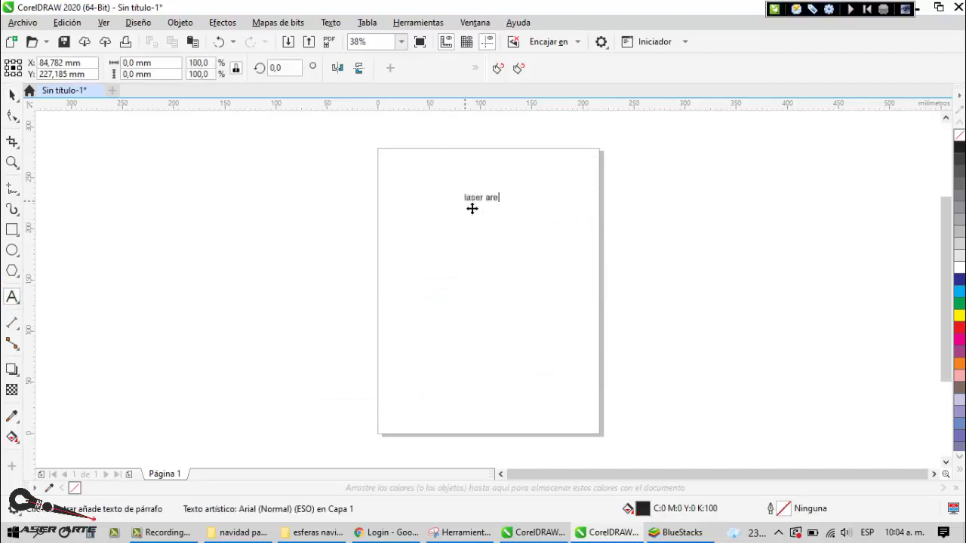
pyautogui.press('BackSpace')
pyautogui.press('BackSpace')
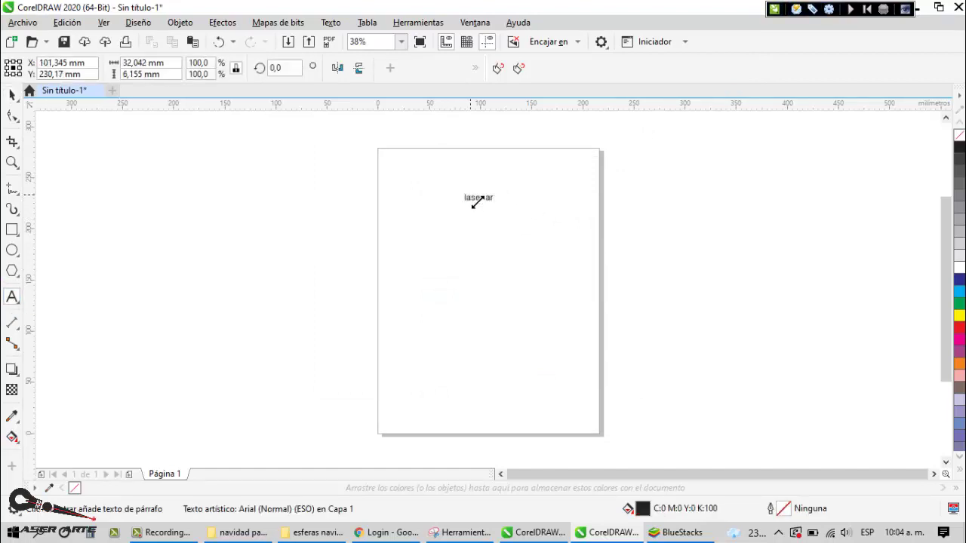
pyautogui.scroll(2, 507, 216)
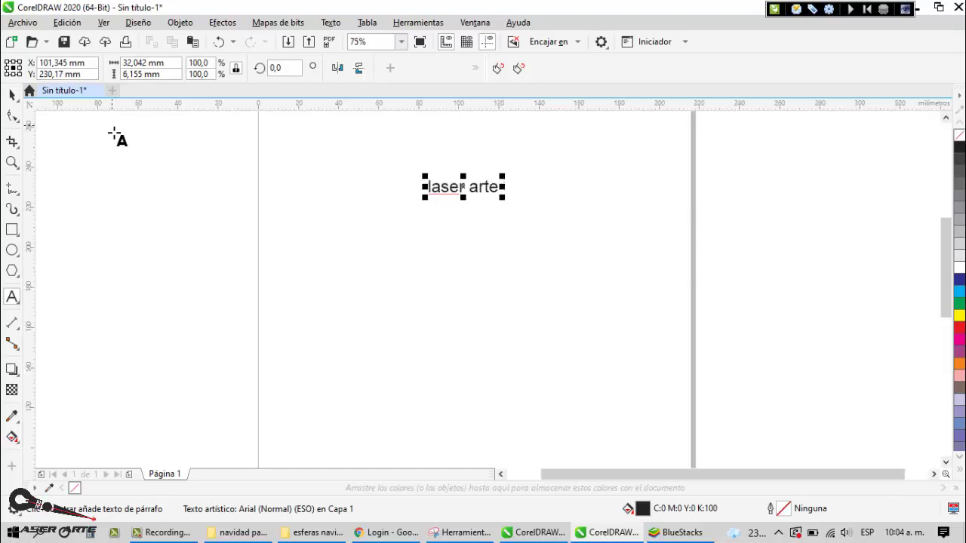
pyautogui.click(9, 94)
pyautogui.scroll(2, 499, 157)
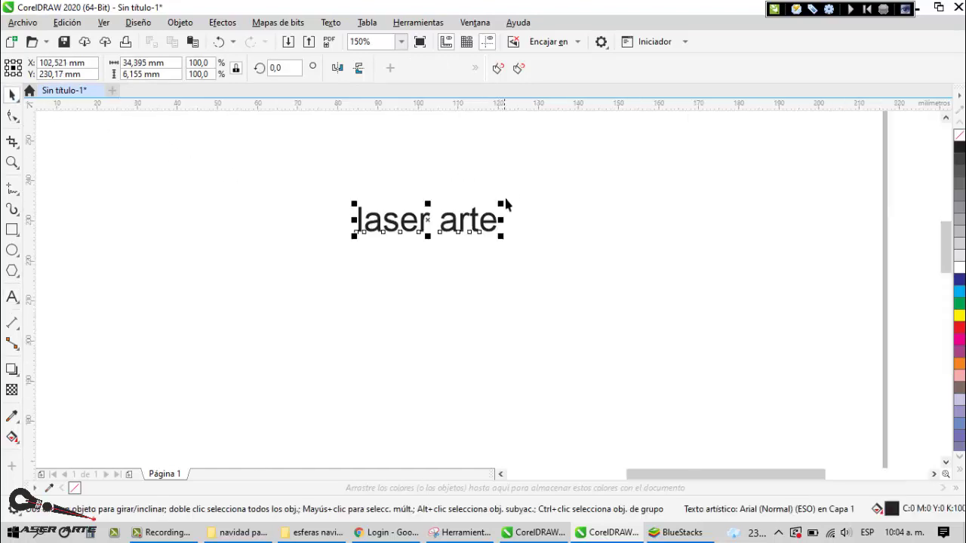
pyautogui.click(477, 203)
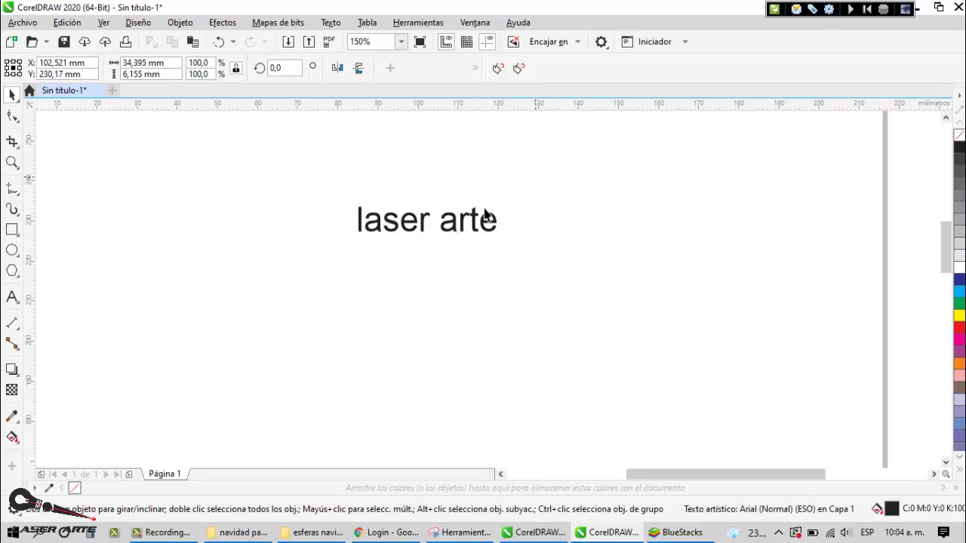
pyautogui.scroll(4, 470, 212)
pyautogui.scroll(-4, 479, 228)
pyautogui.scroll(2, 479, 228)
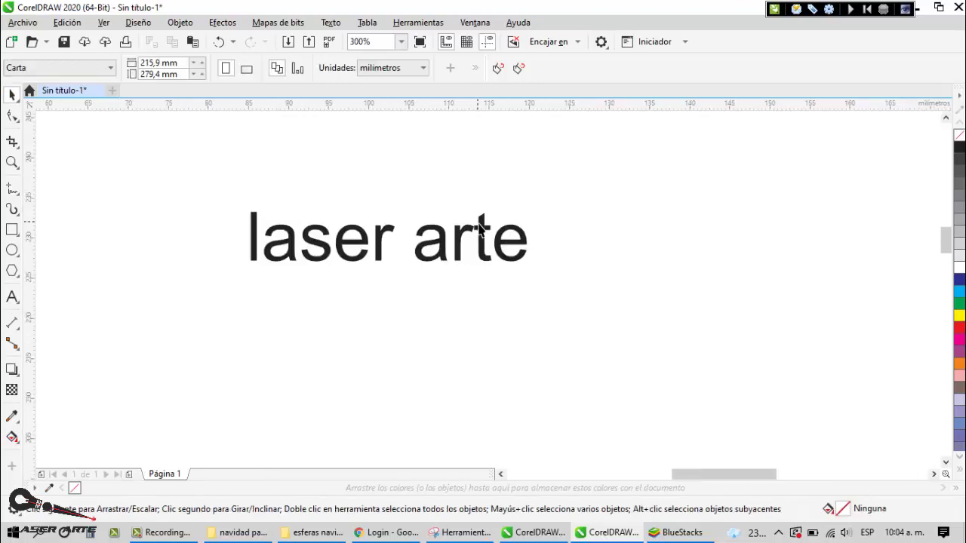
# Duplicate the "laser arte" text about 29 mm below the original and enlarge the copy to about 397%, roughly 137 mm wide
pyautogui.click(479, 229)
pyautogui.scroll(-4, 479, 229)
pyautogui.moveTo(478, 229); pyautogui.dragTo(467, 315)
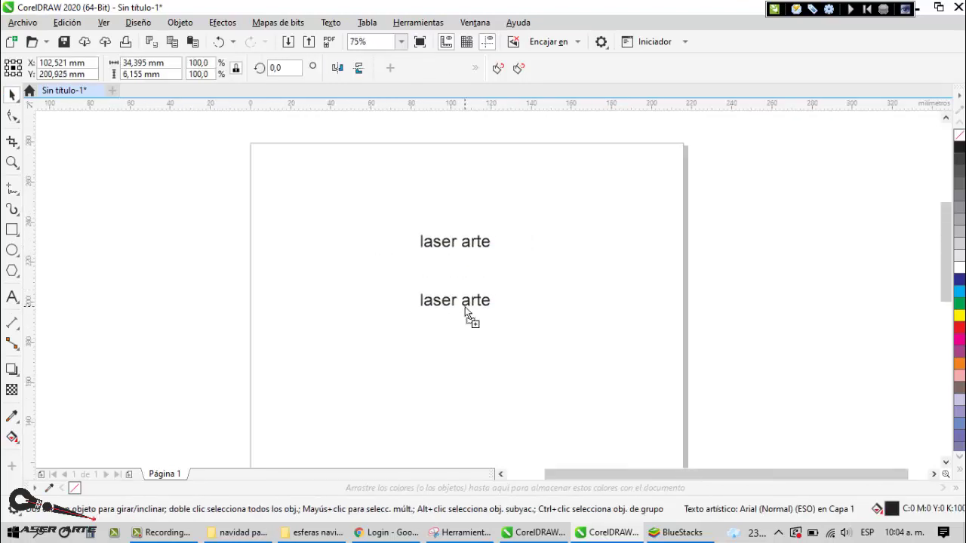
pyautogui.moveTo(498, 288); pyautogui.dragTo(588, 249)
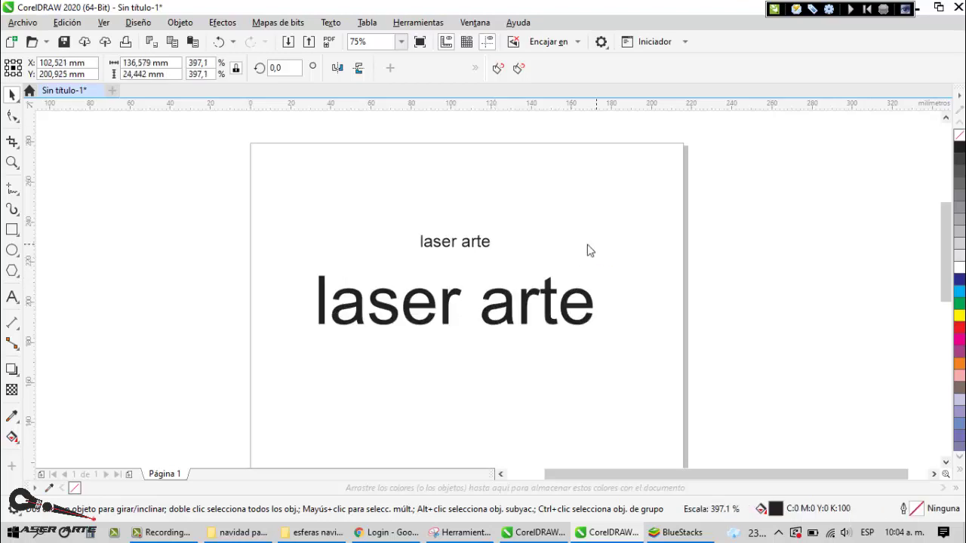
pyautogui.click(538, 228)
pyautogui.scroll(-2, 430, 241)
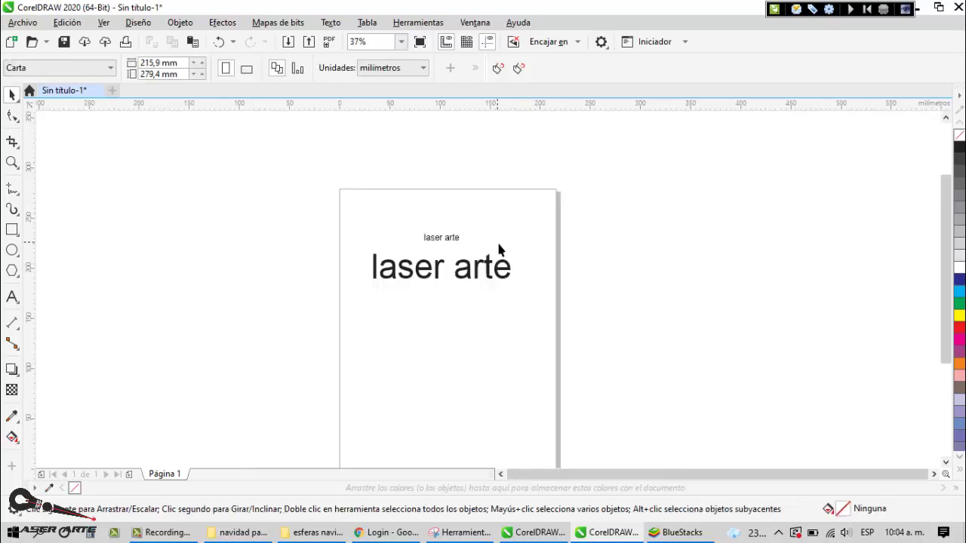
pyautogui.moveTo(337, 213); pyautogui.dragTo(548, 311)
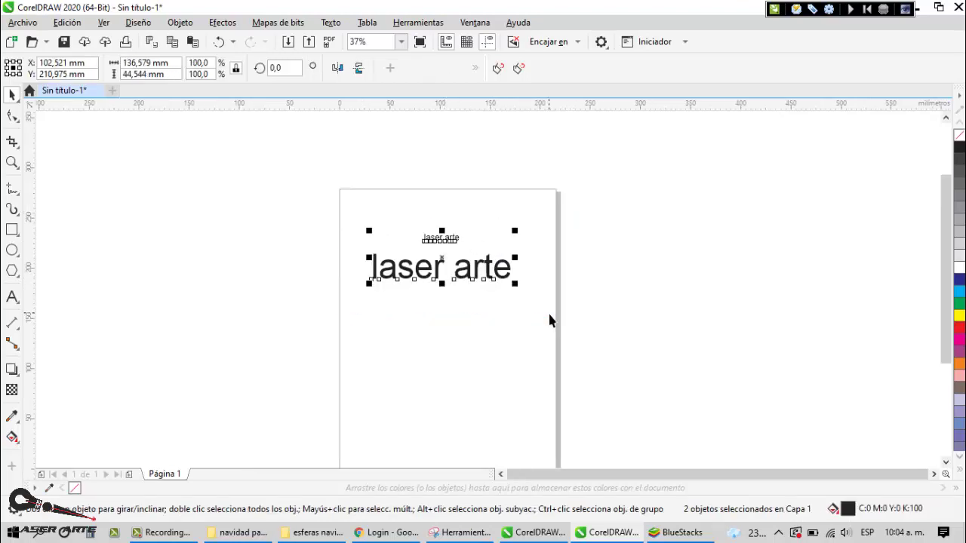
pyautogui.scroll(2, 502, 224)
pyautogui.click(573, 272)
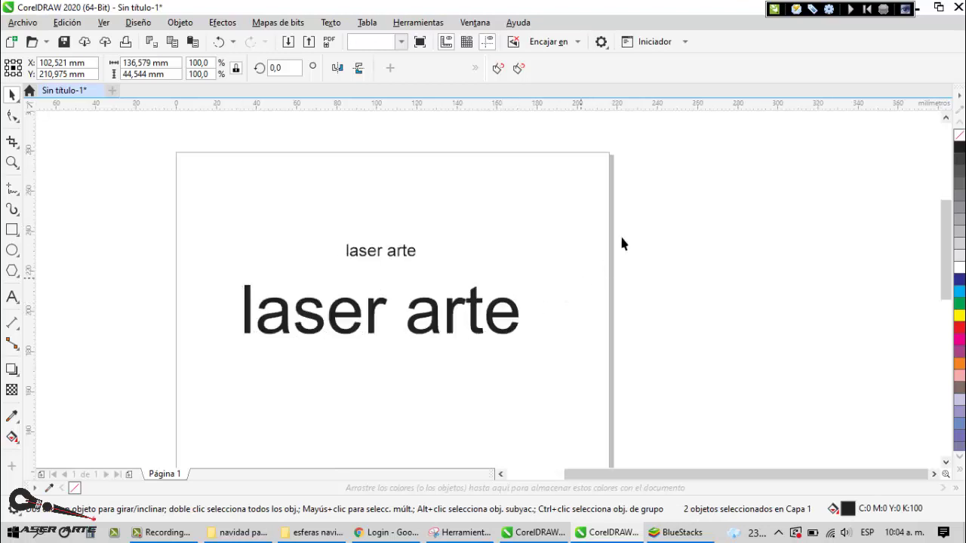
# Open the laser driver's Data setting dialog, place it clear of the large text, and set Pixel Size to 6 steps (167dpi)
pyautogui.click(775, 10)
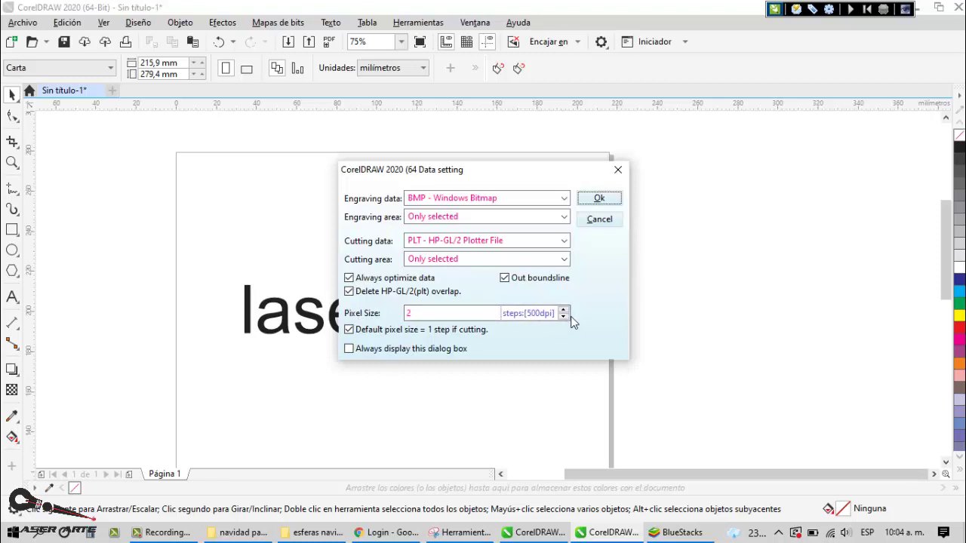
pyautogui.moveTo(526, 175); pyautogui.dragTo(752, 173)
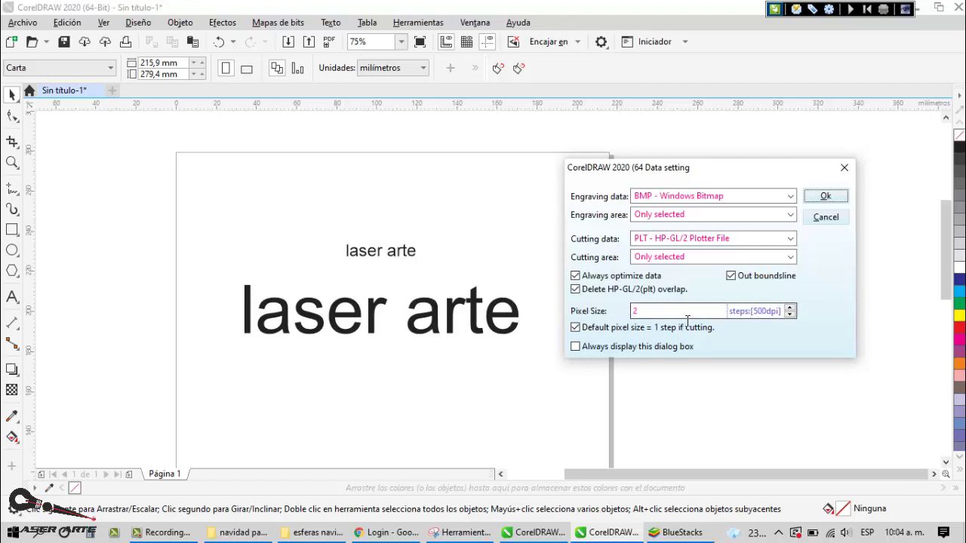
pyautogui.click(789, 314)
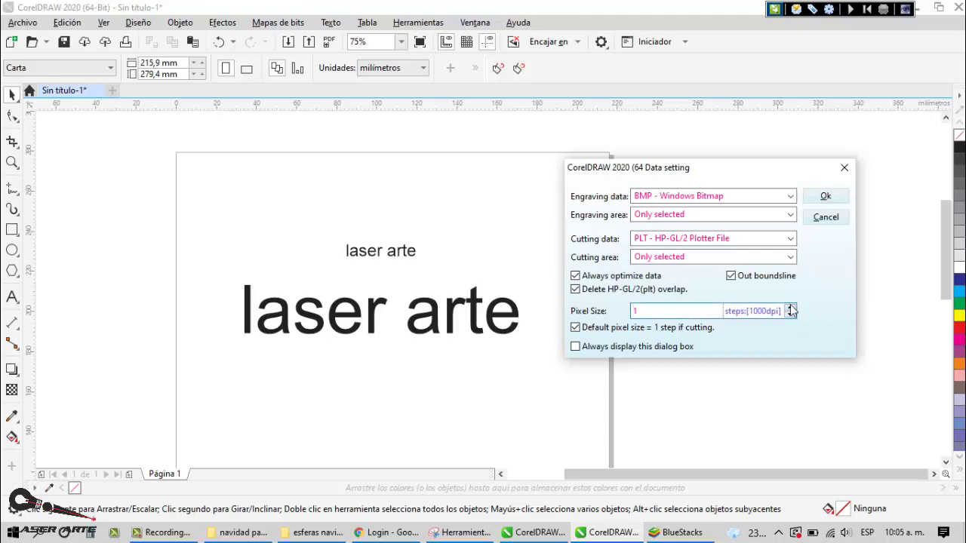
pyautogui.click(790, 309)
pyautogui.click(790, 315)
pyautogui.click(790, 308)
pyautogui.click(790, 308)
pyautogui.doubleClick(790, 314)
pyautogui.click(790, 308)
pyautogui.click(790, 308)
pyautogui.click(790, 308)
pyautogui.click(790, 316)
pyautogui.click(788, 315)
pyautogui.doubleClick(631, 313)
# Switch to File Explorer to browse the vector folders in "navidad pack 5" and return to the CorelDRAW window with the Data setting dialog
pyautogui.click(249, 532)
pyautogui.scroll(-5, 582, 255)
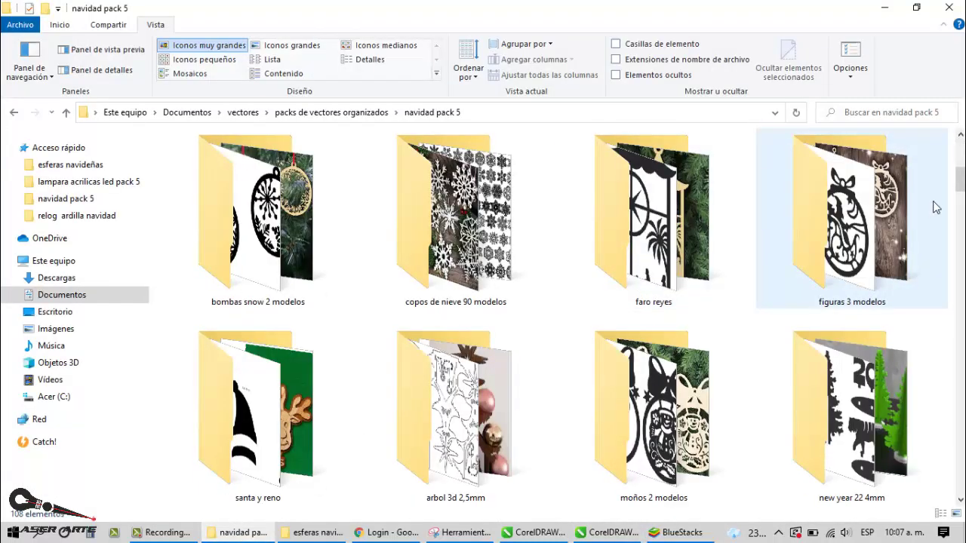
pyautogui.moveTo(958, 188); pyautogui.dragTo(962, 146)
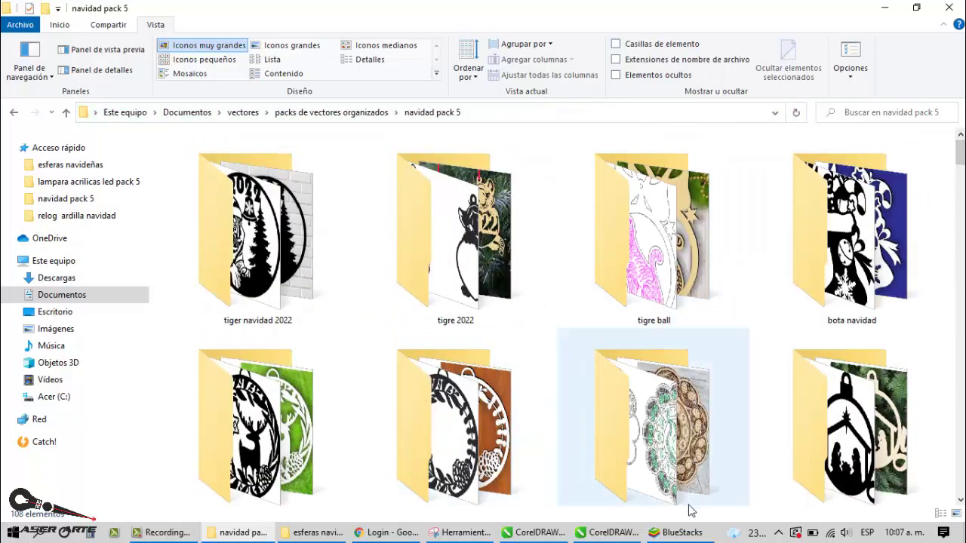
pyautogui.moveTo(312, 534)
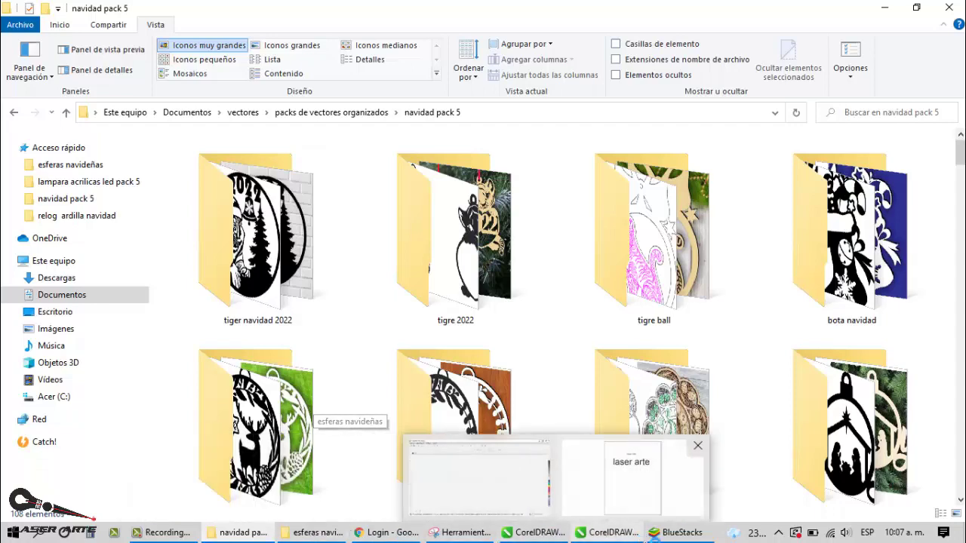
pyautogui.click(596, 437)
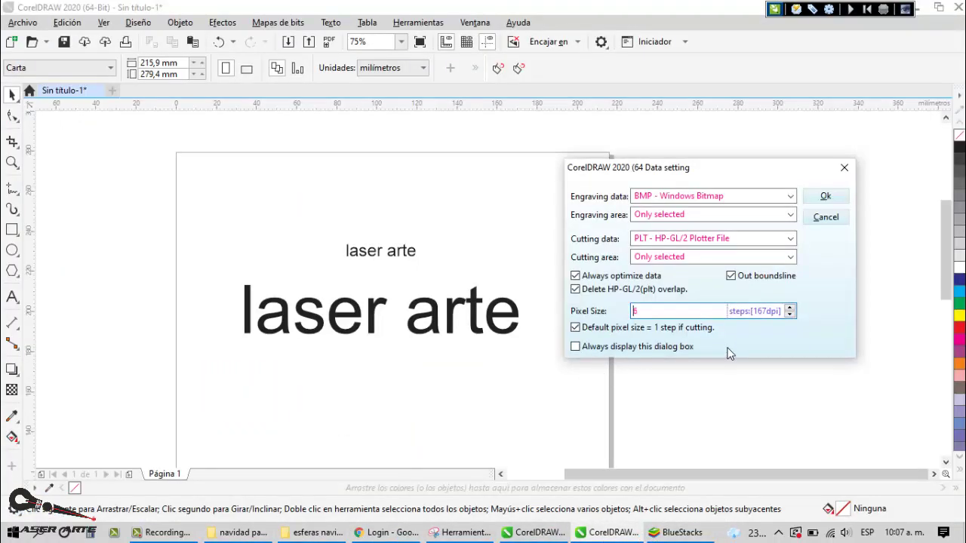